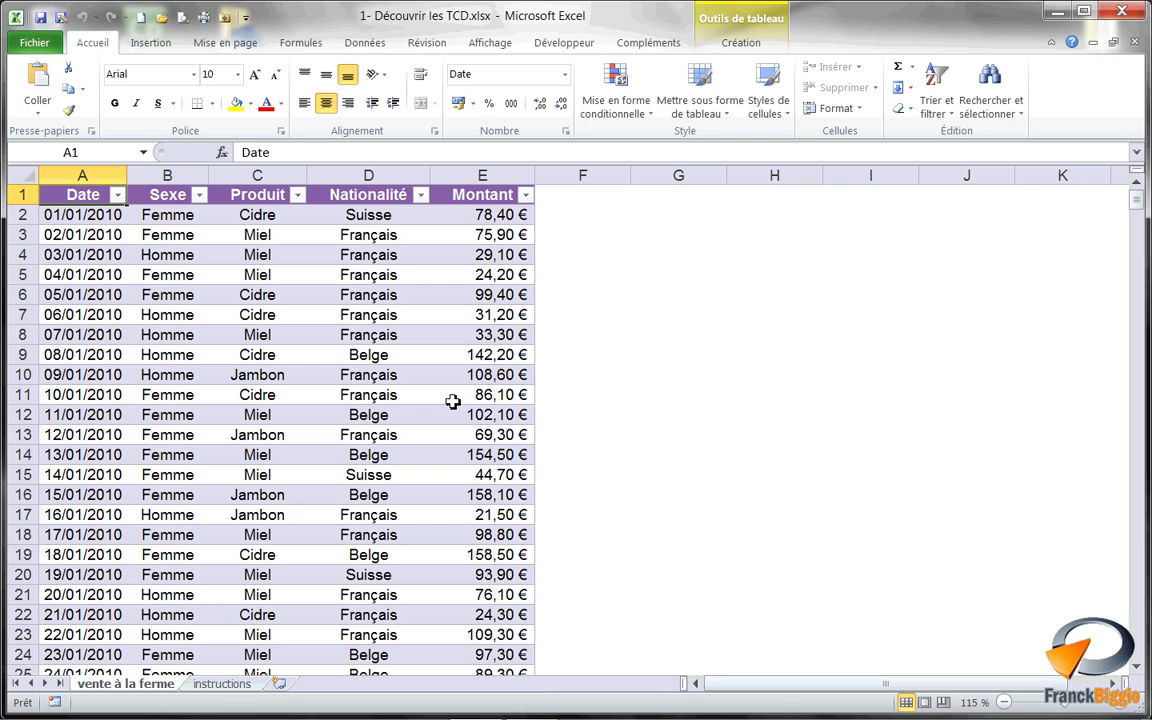
Maximize the Excel window showing the workbook 1- Découvrir les TCD.xlsx.
left_click(1082, 13)
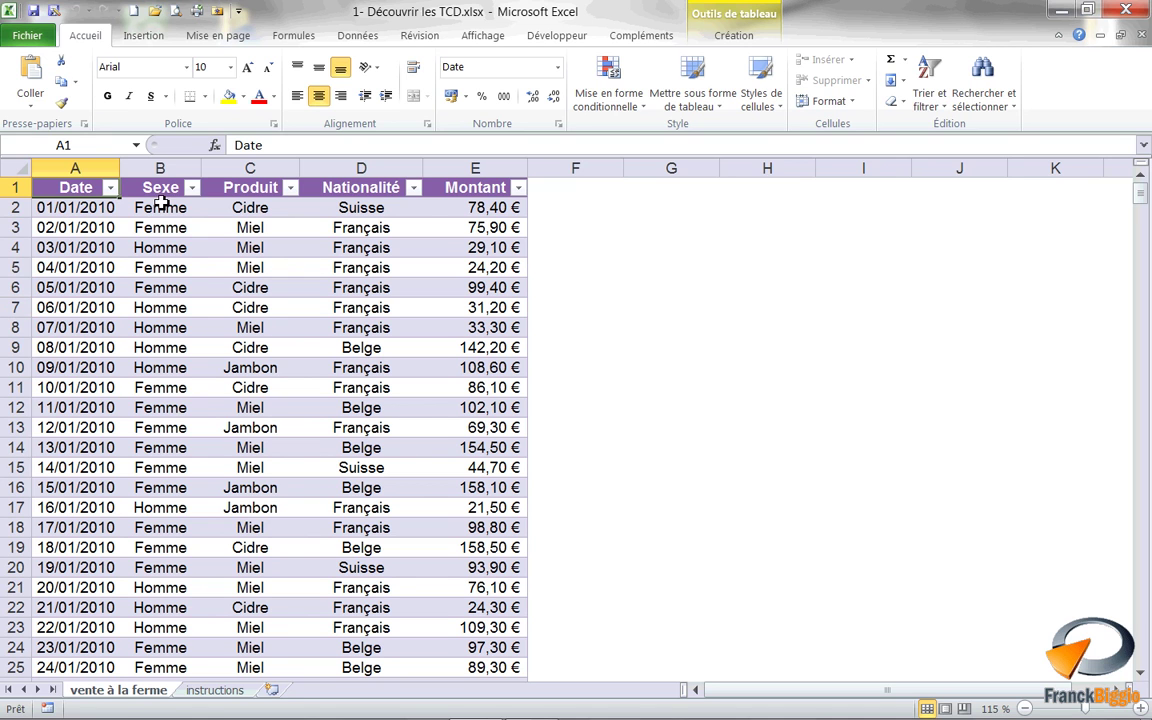
Insert a pivot table from Liste_des_ventes on a new worksheet.
left_click(140, 36)
left_click(58, 104)
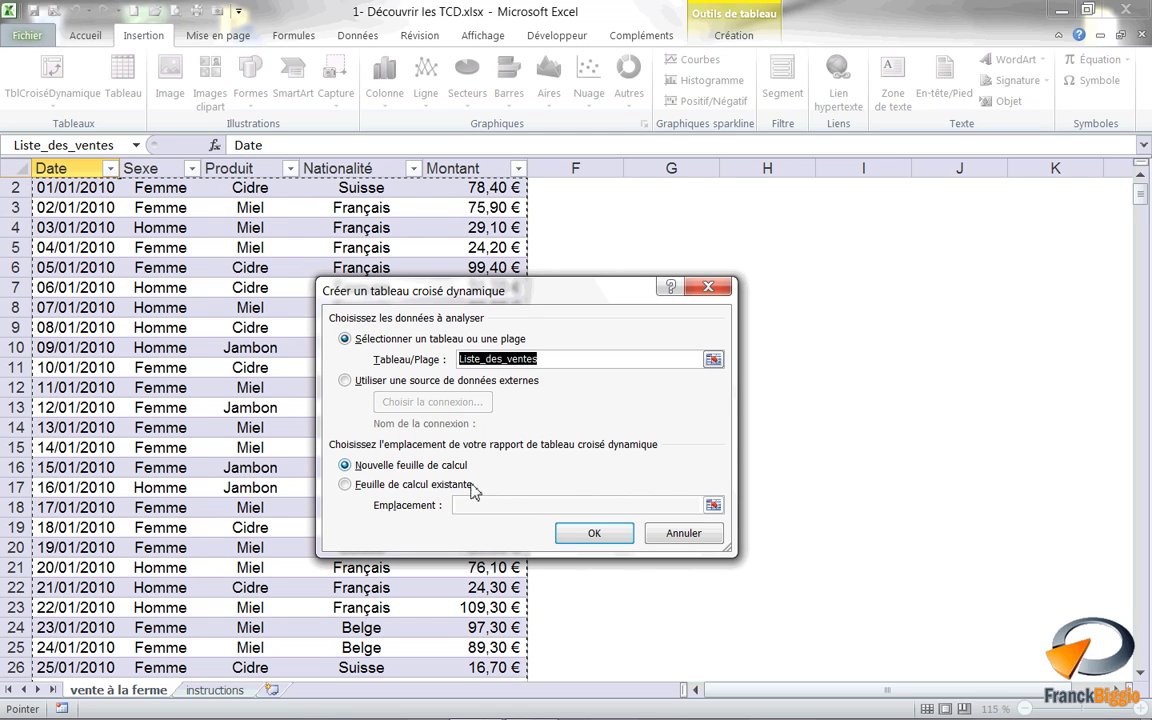
left_click(594, 535)
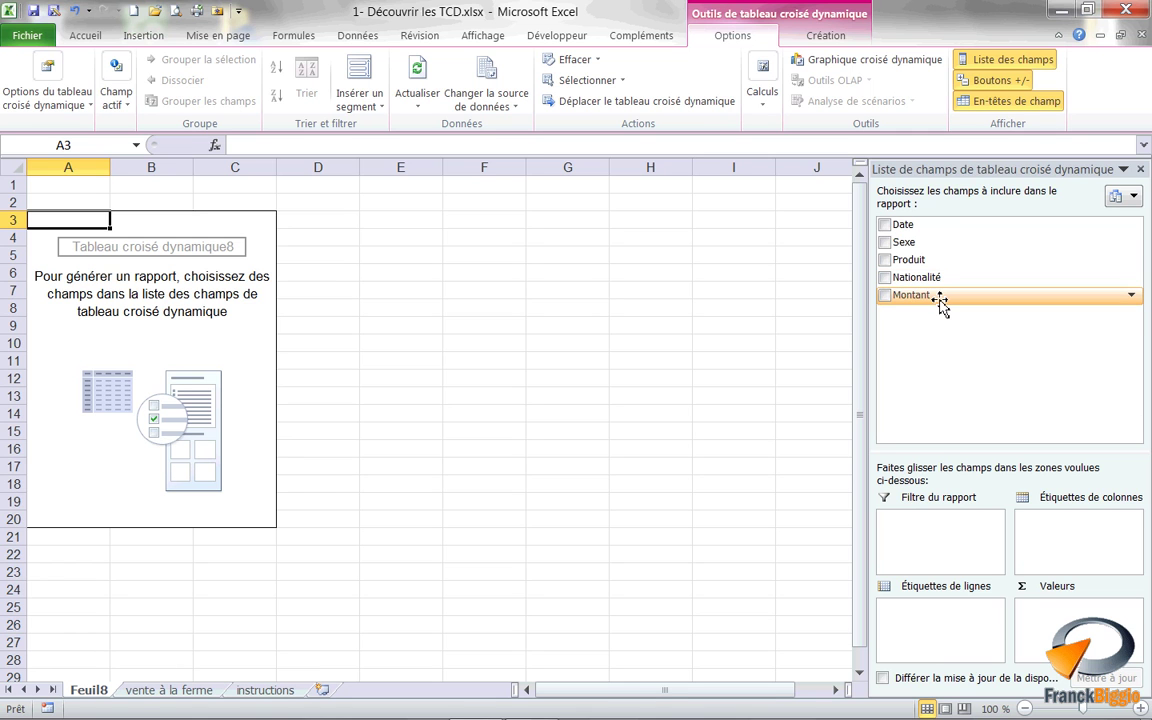
Add Montant to the pivot values twice and put Sexe in the row labels.
left_click_drag(940, 298, 1082, 630)
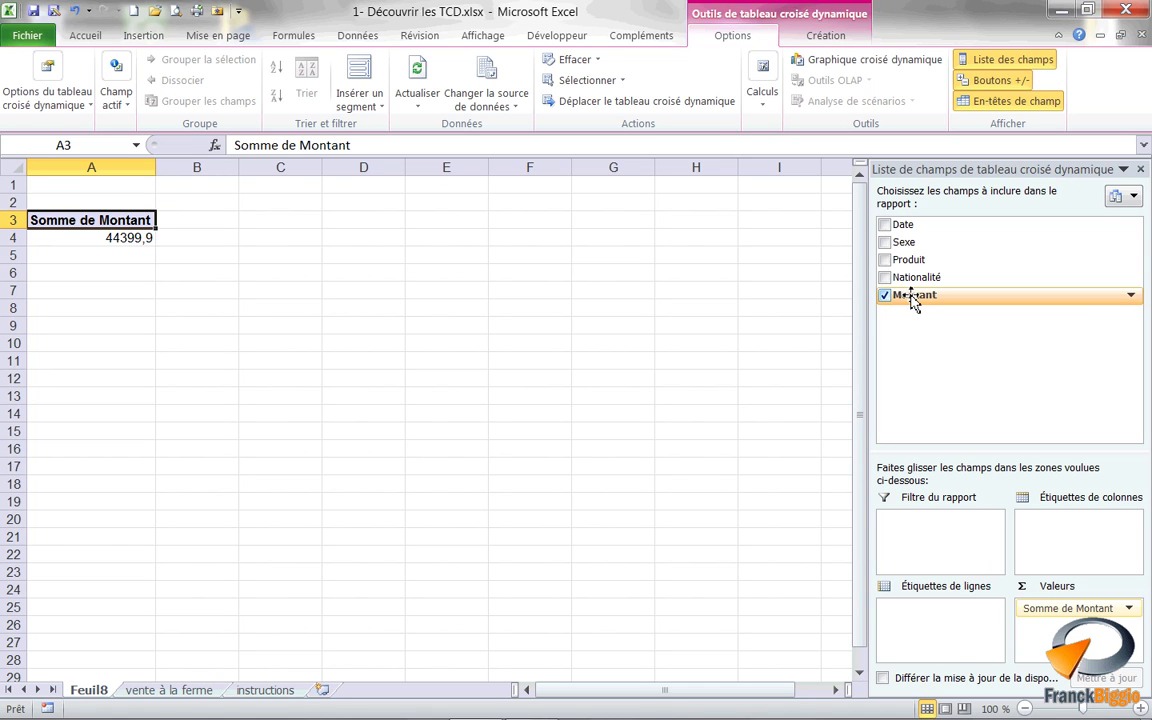
left_click_drag(918, 297, 1097, 640)
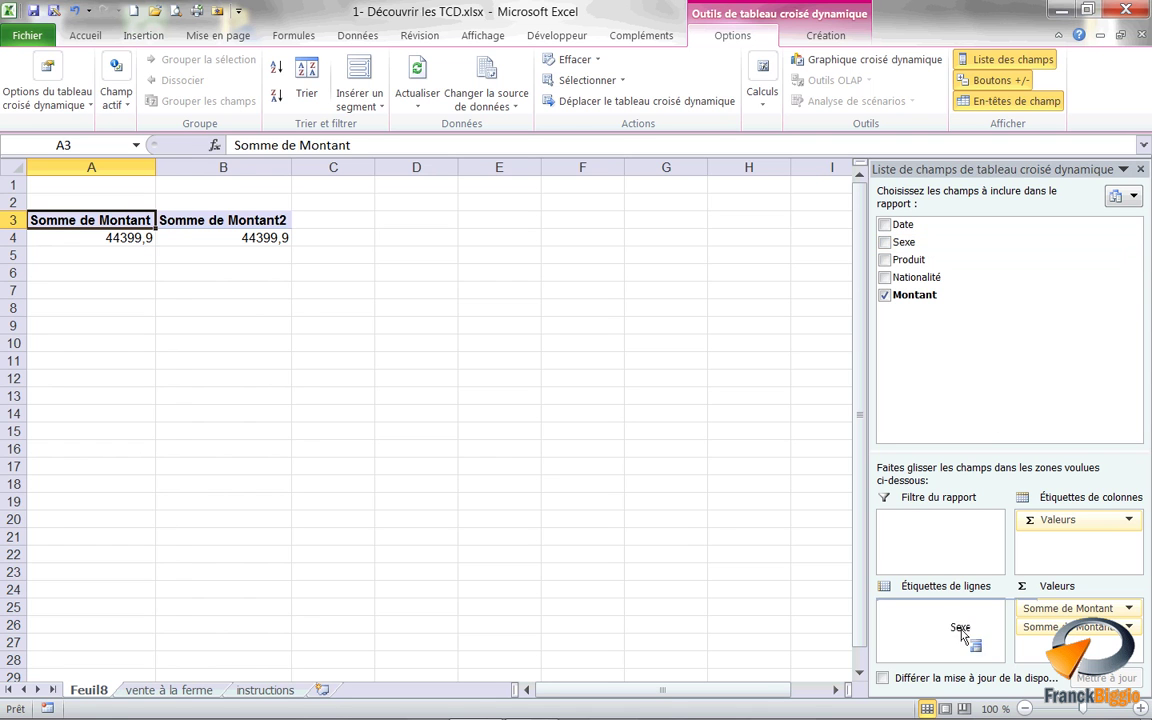
left_click_drag(932, 243, 944, 628)
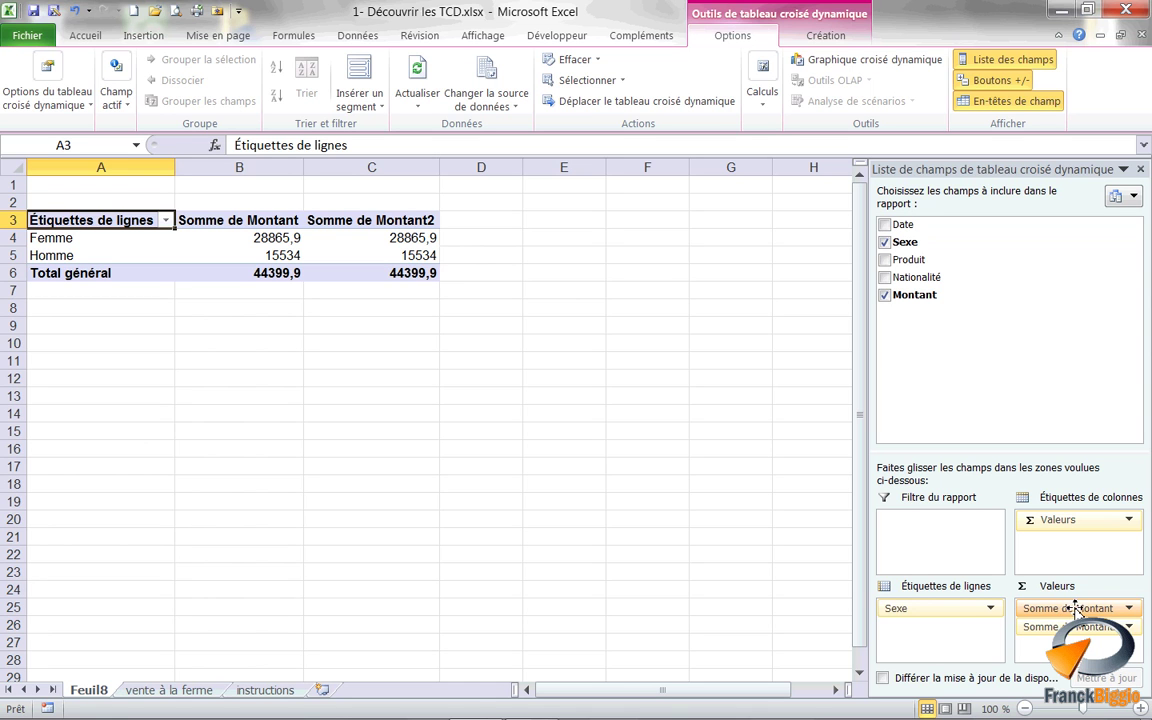
Give the Somme de Montant2 values the Monétaire number format with 2 decimals and €.
left_click(1074, 610)
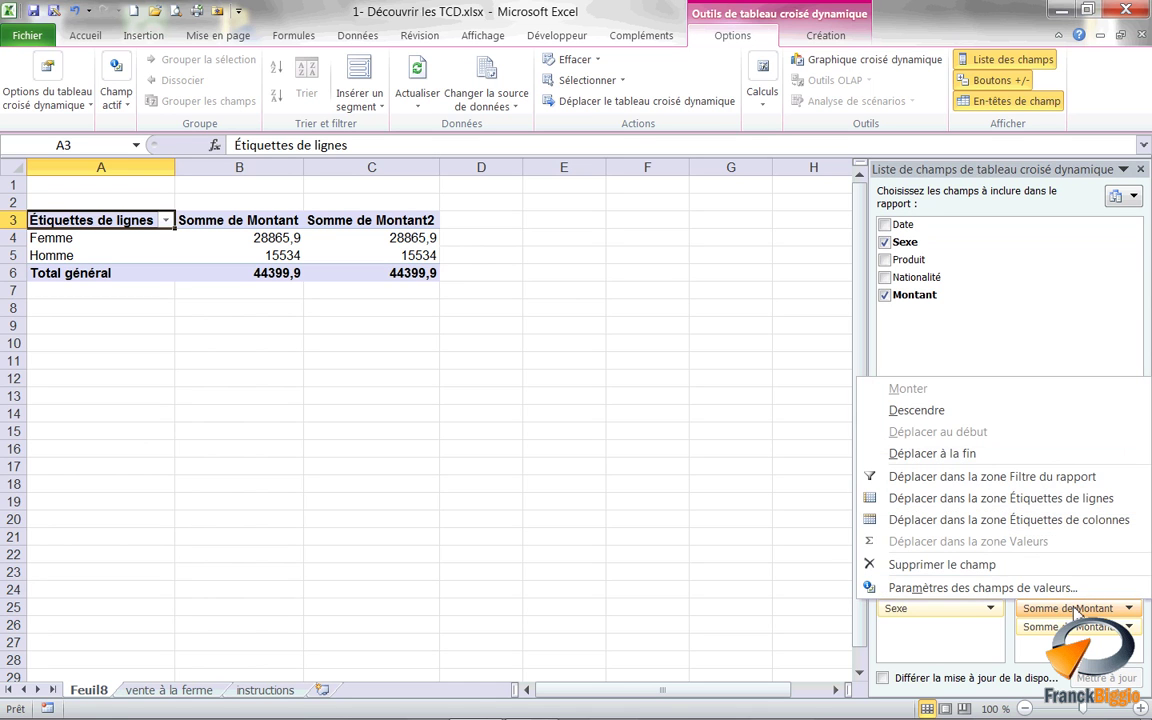
left_click(1132, 628)
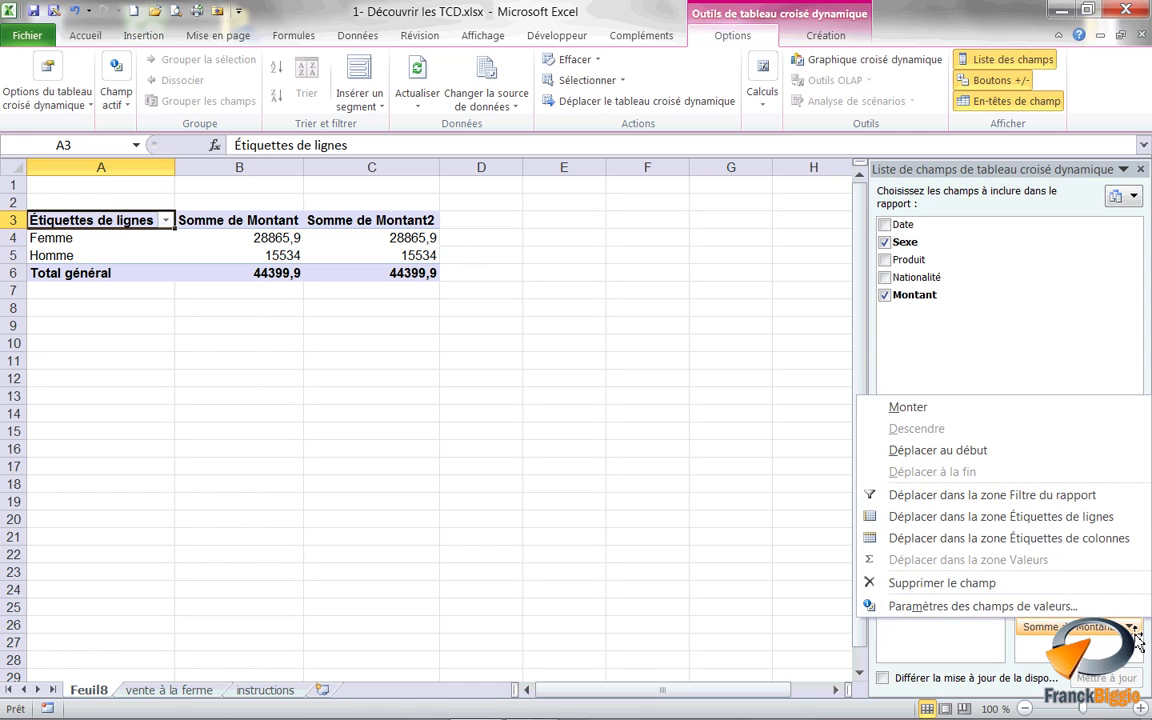
left_click(1080, 606)
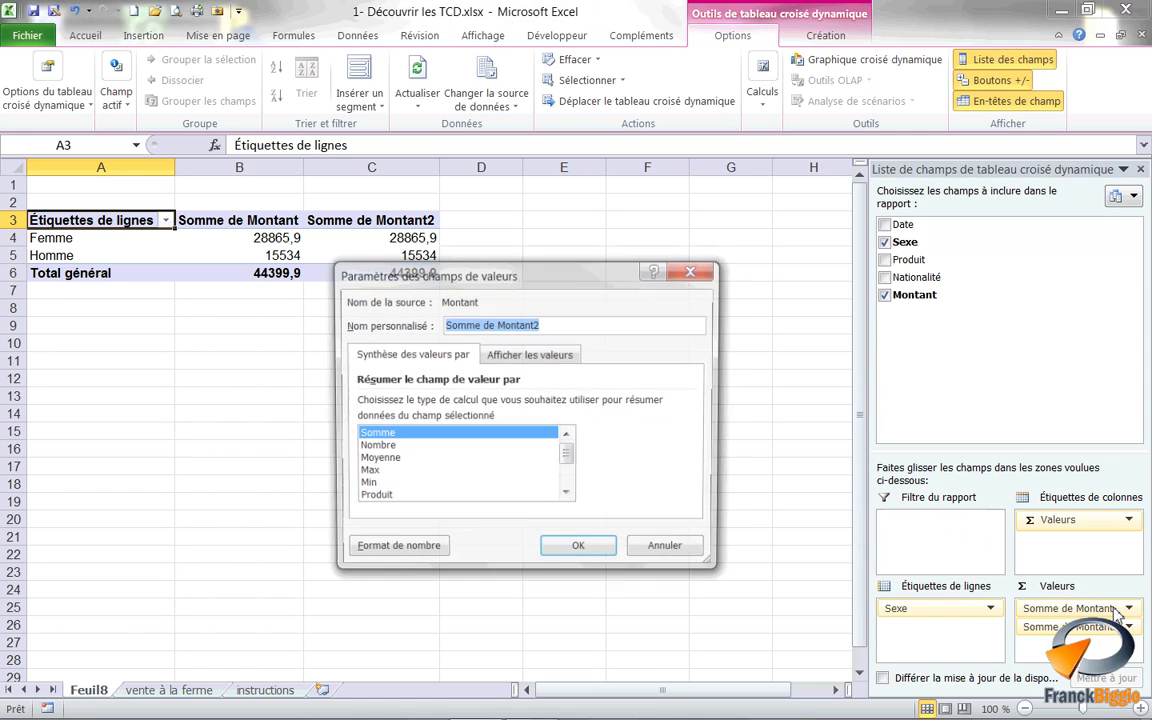
left_click(402, 550)
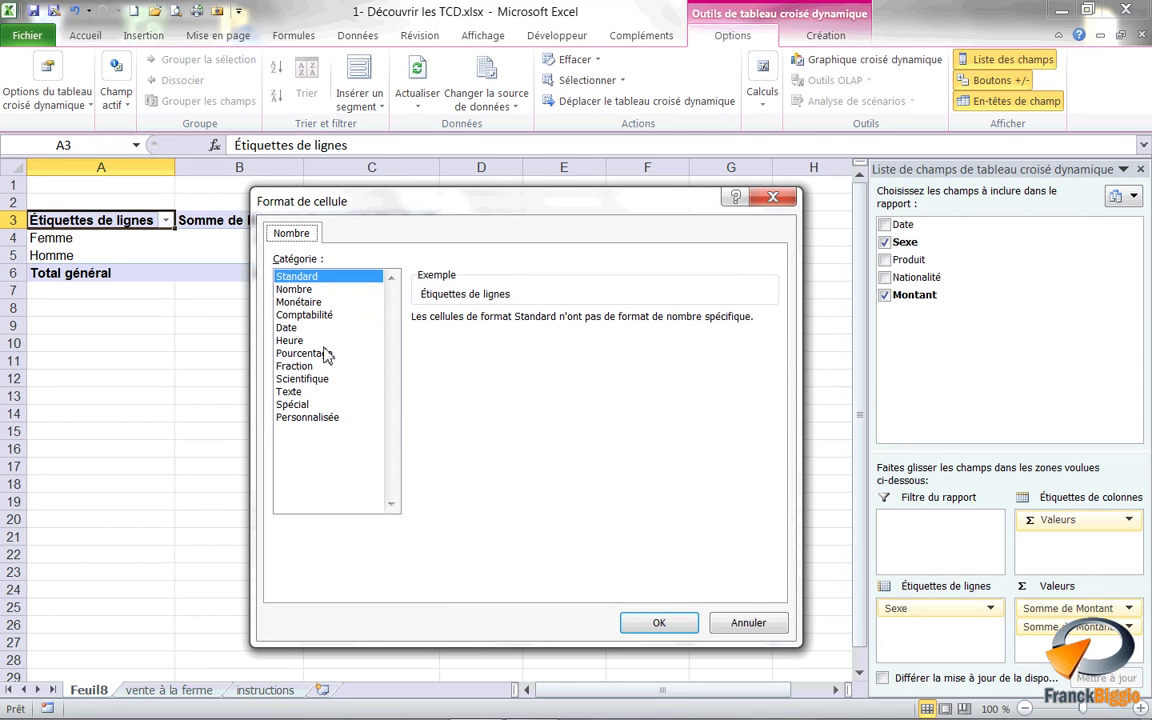
left_click(300, 301)
left_click(644, 624)
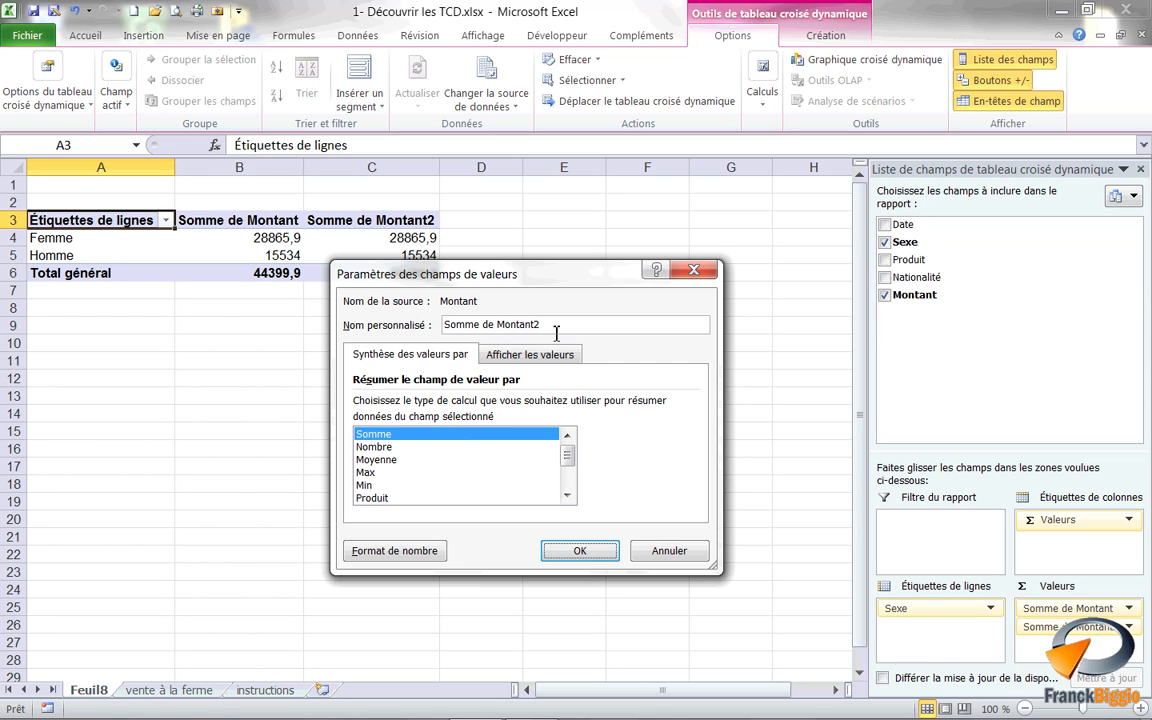
Rename the Somme de Montant2 field to Euros and apply its currency format.
left_click_drag(554, 324, 434, 325)
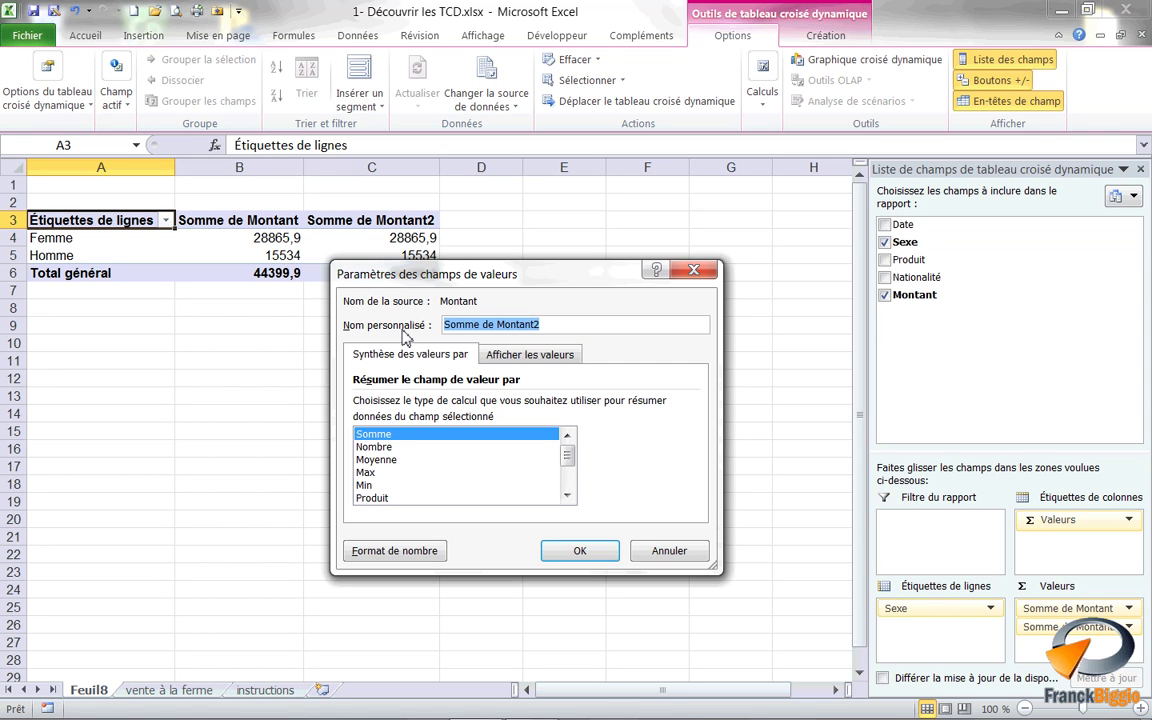
type("Euros")
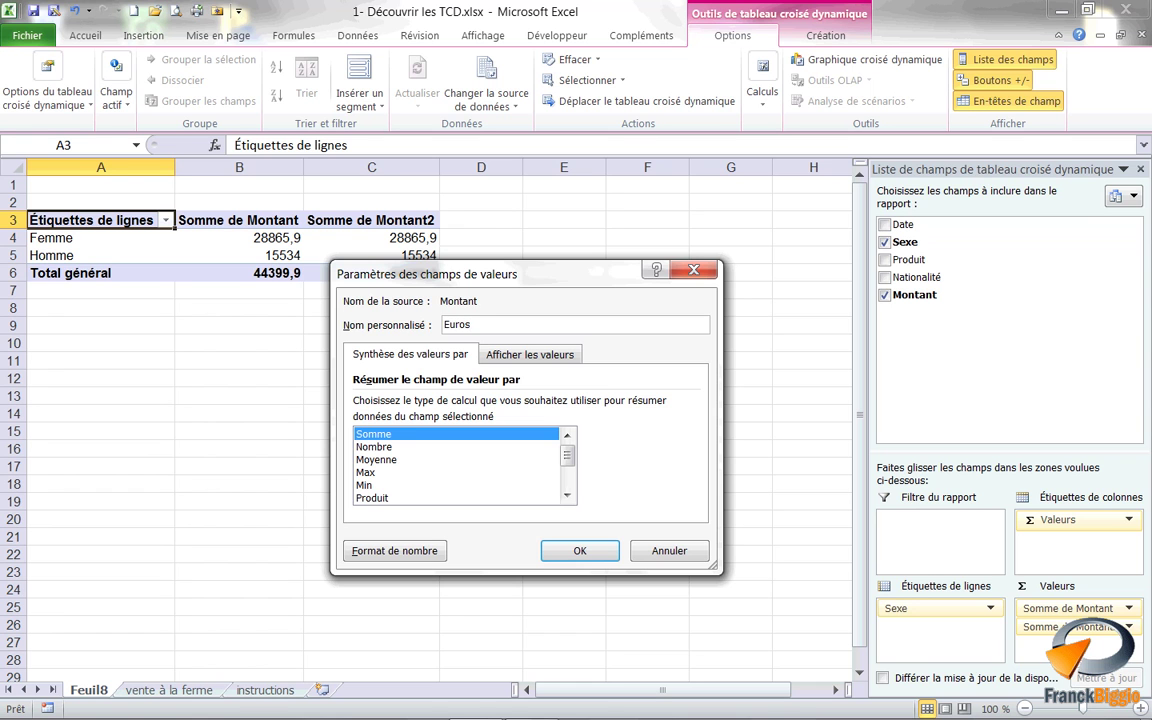
left_click(588, 549)
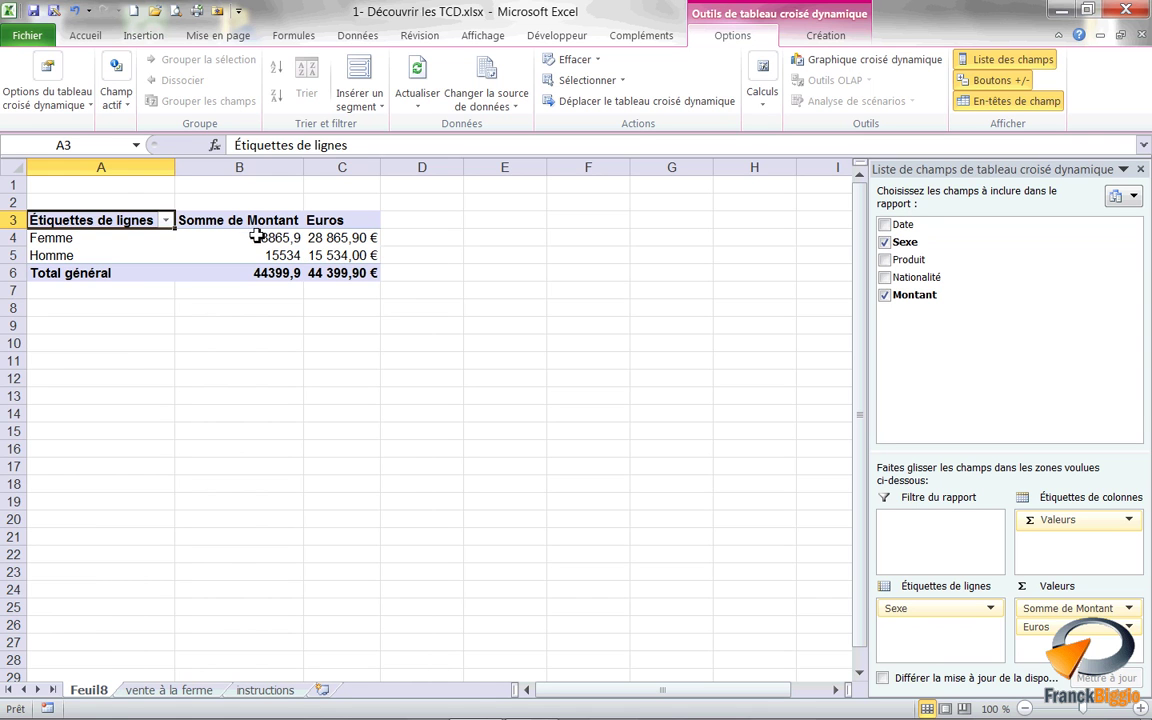
left_click(257, 237)
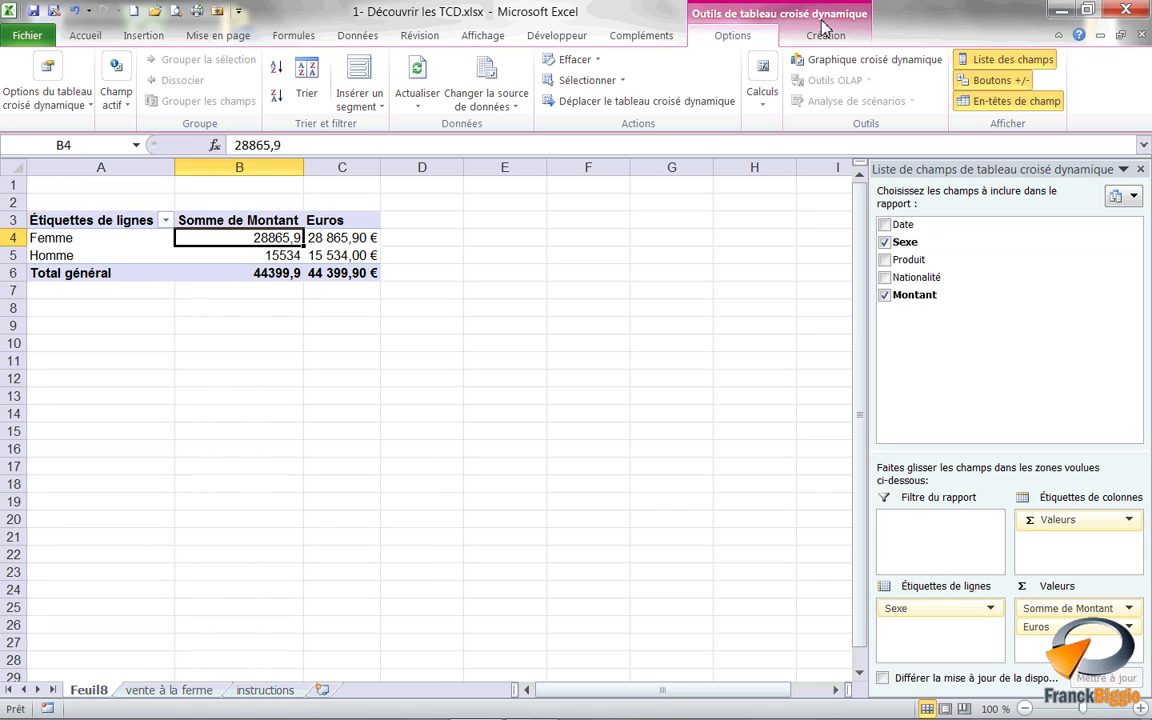
left_click(760, 105)
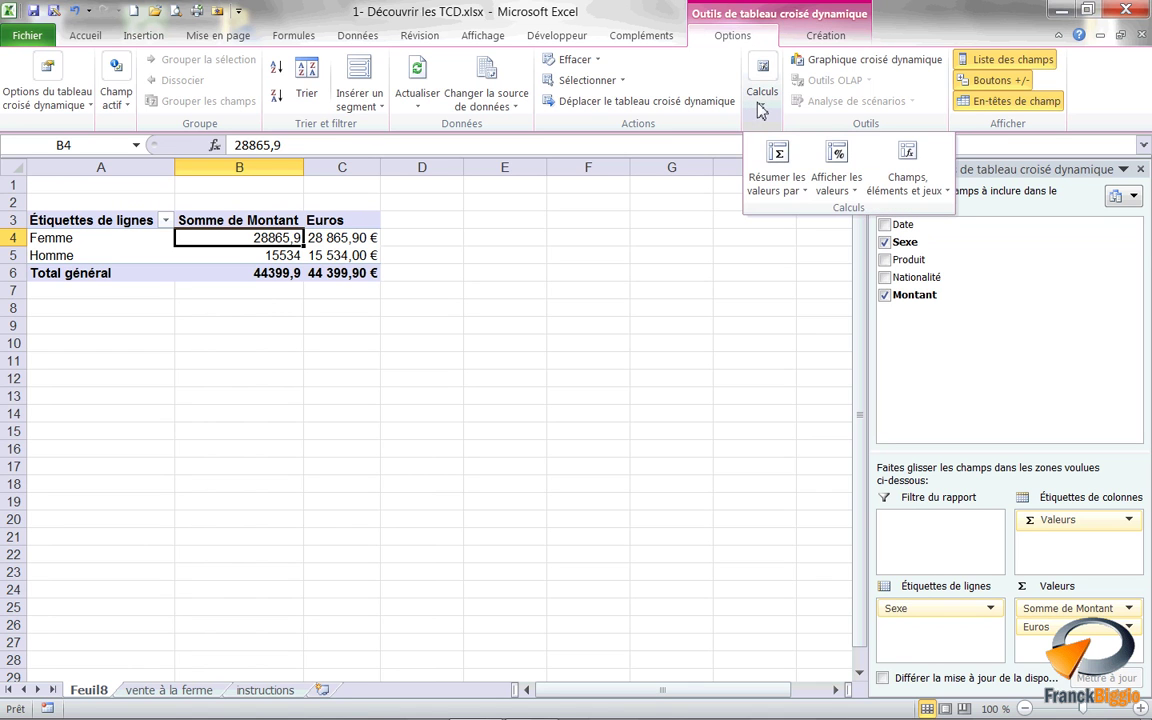
left_click(846, 186)
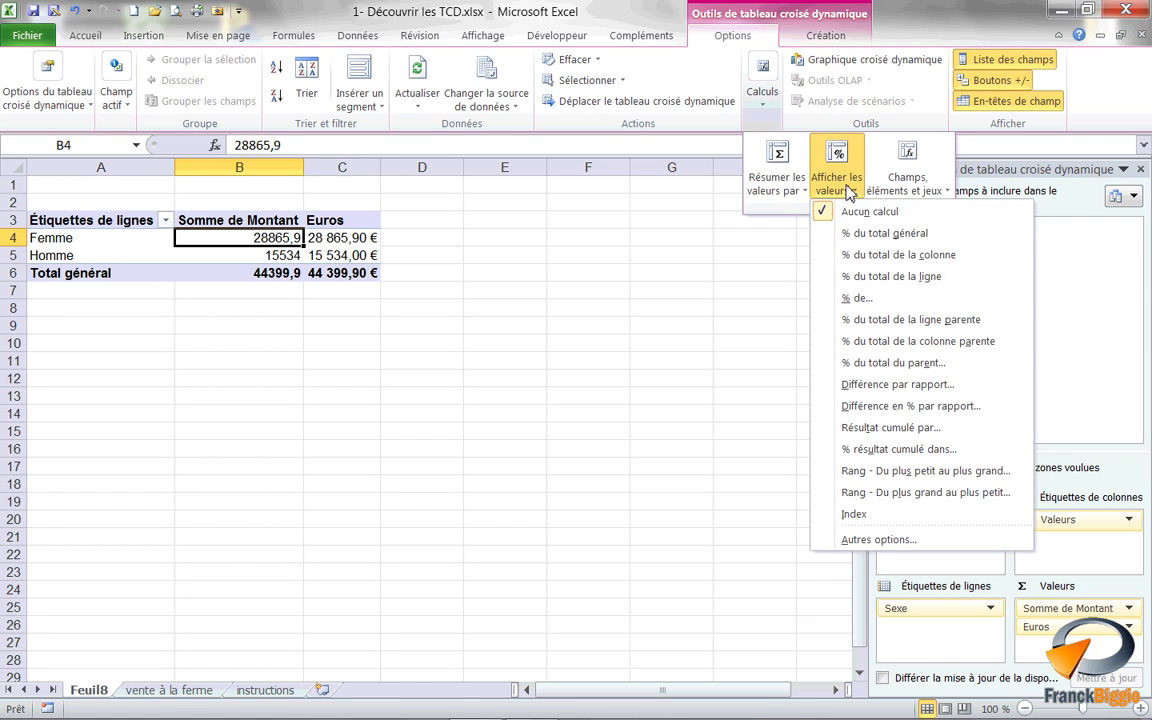
left_click(862, 236)
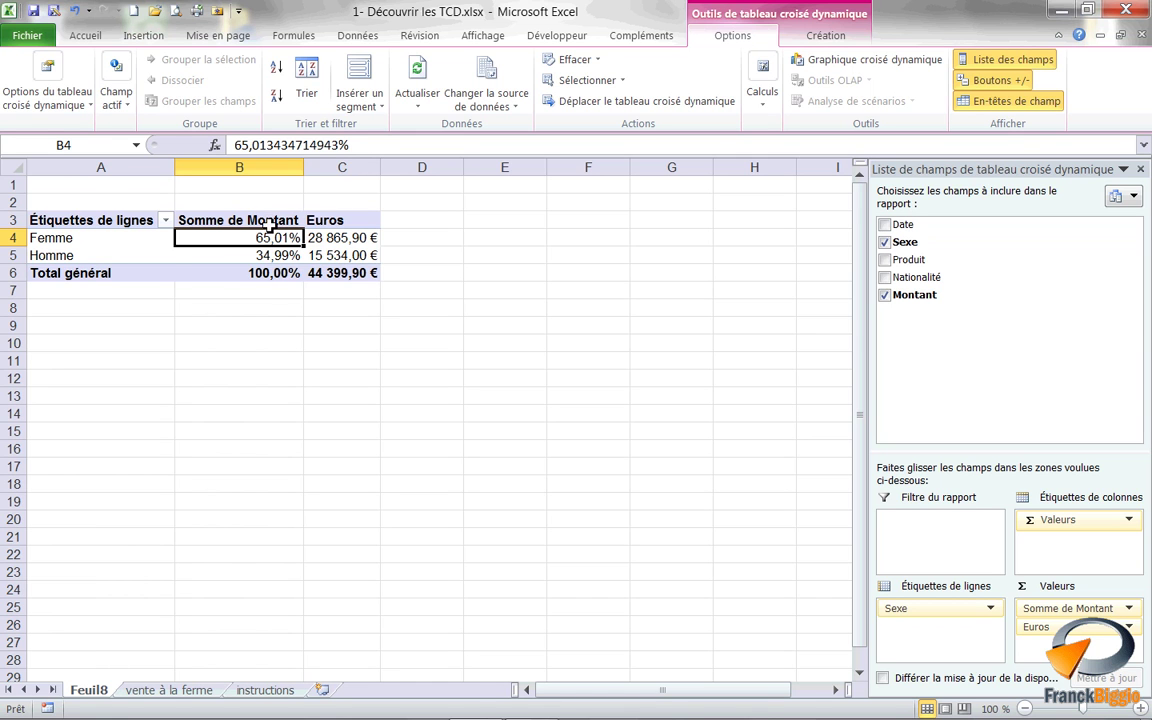
left_click(253, 210)
left_click(240, 212)
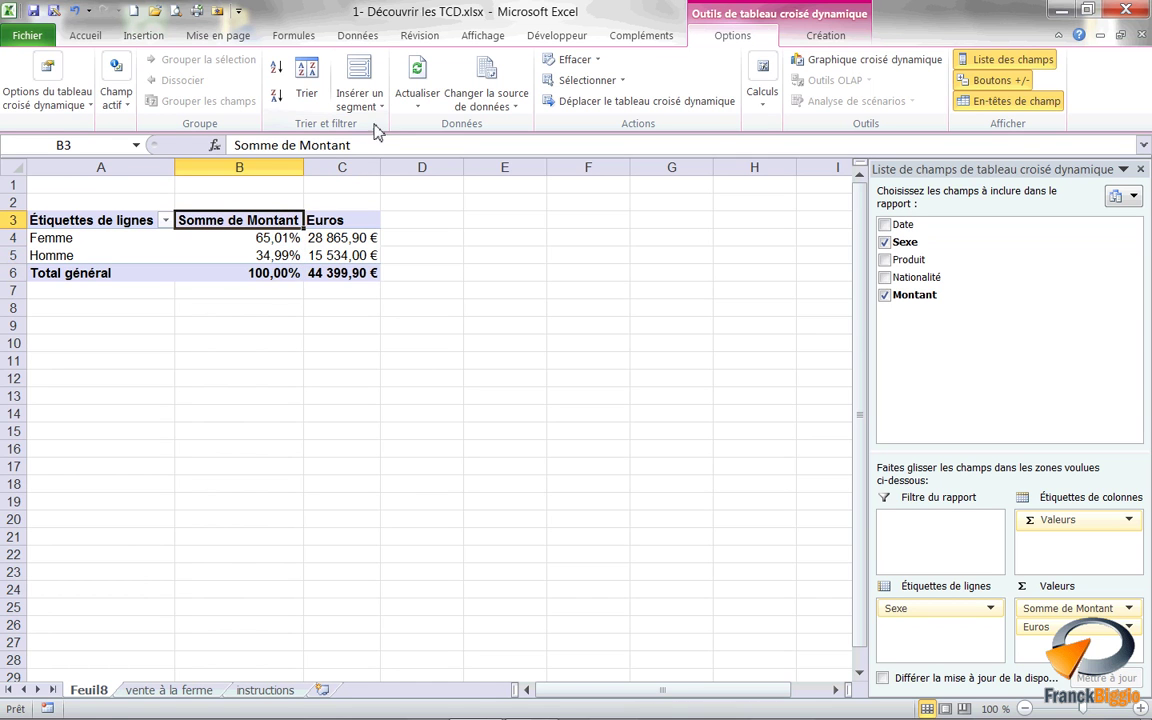
Retitle the Somme de Montant header to 'En %'.
left_click_drag(354, 145, 220, 145)
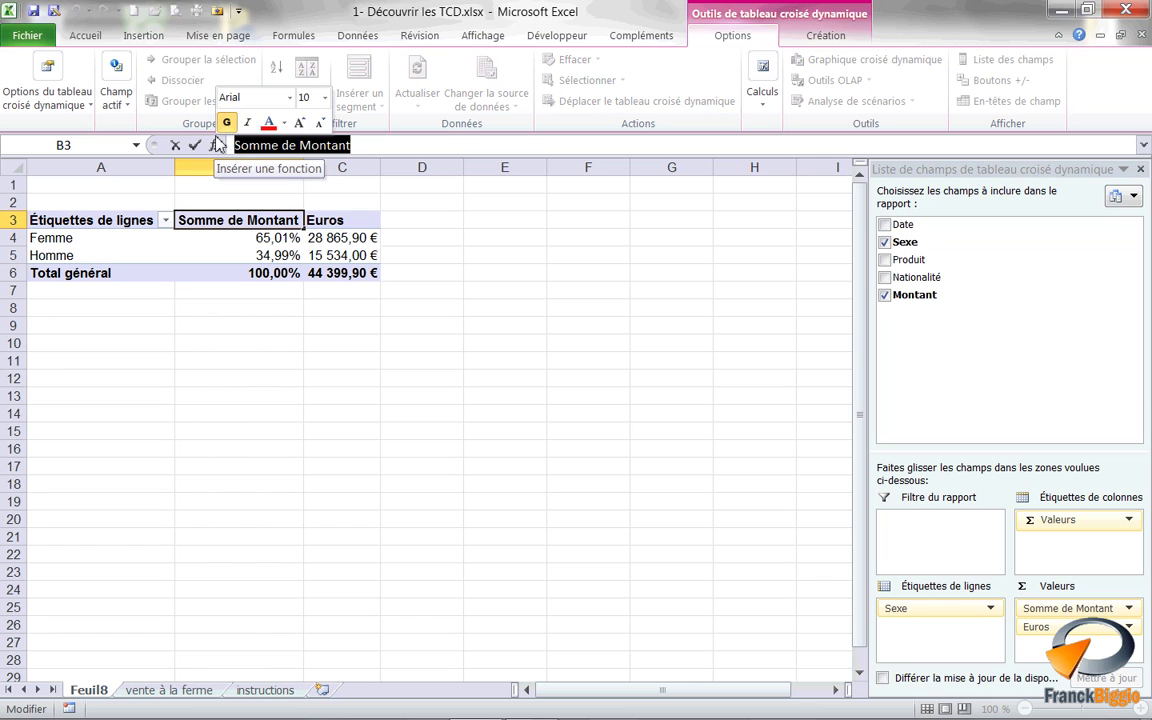
type("En")
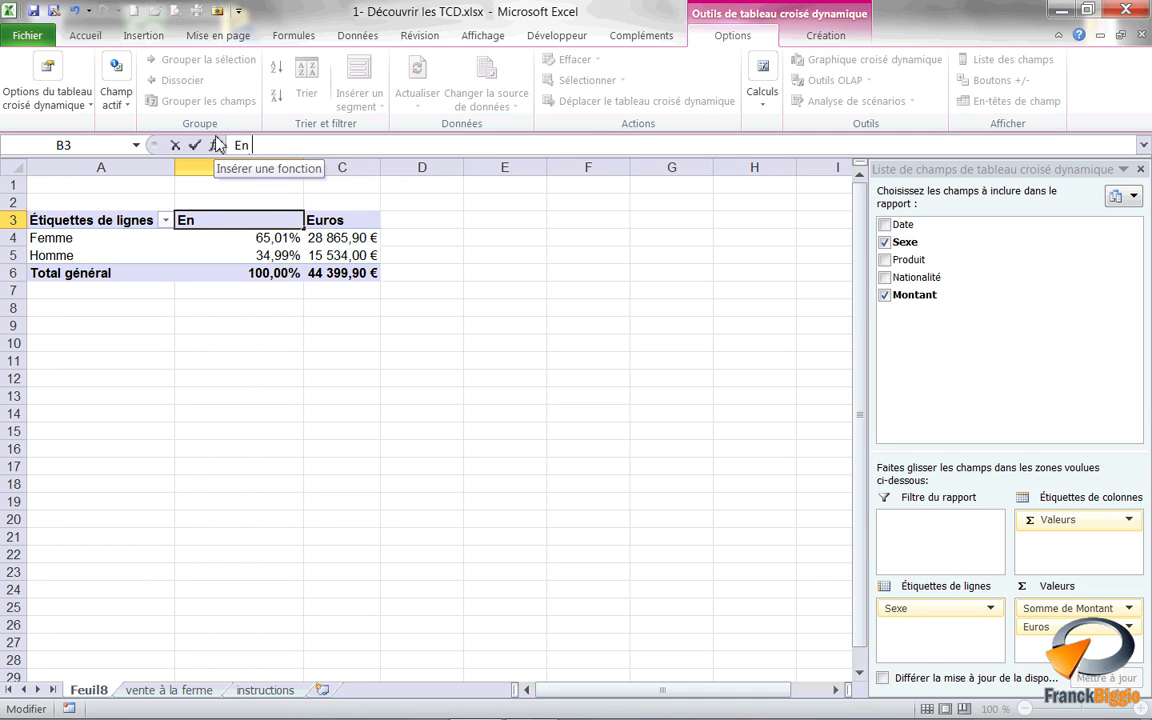
type(" %")
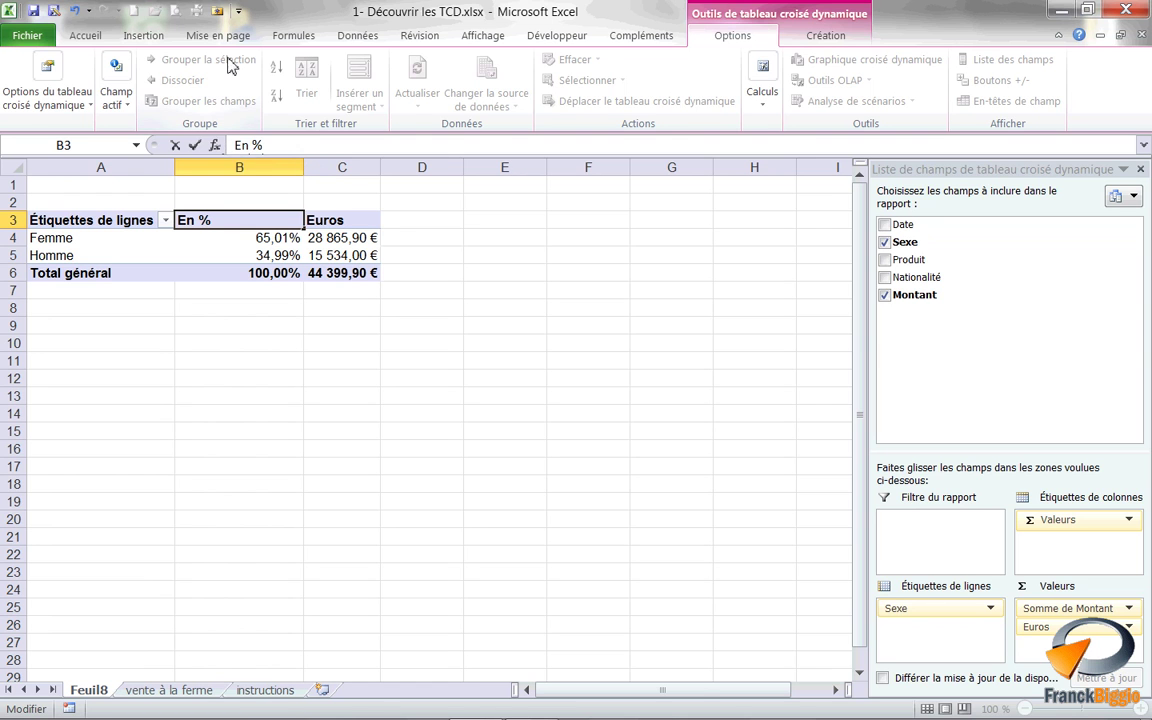
left_click(350, 327)
Auto-fit columns B and C and check the grand total euro value.
left_click(213, 250)
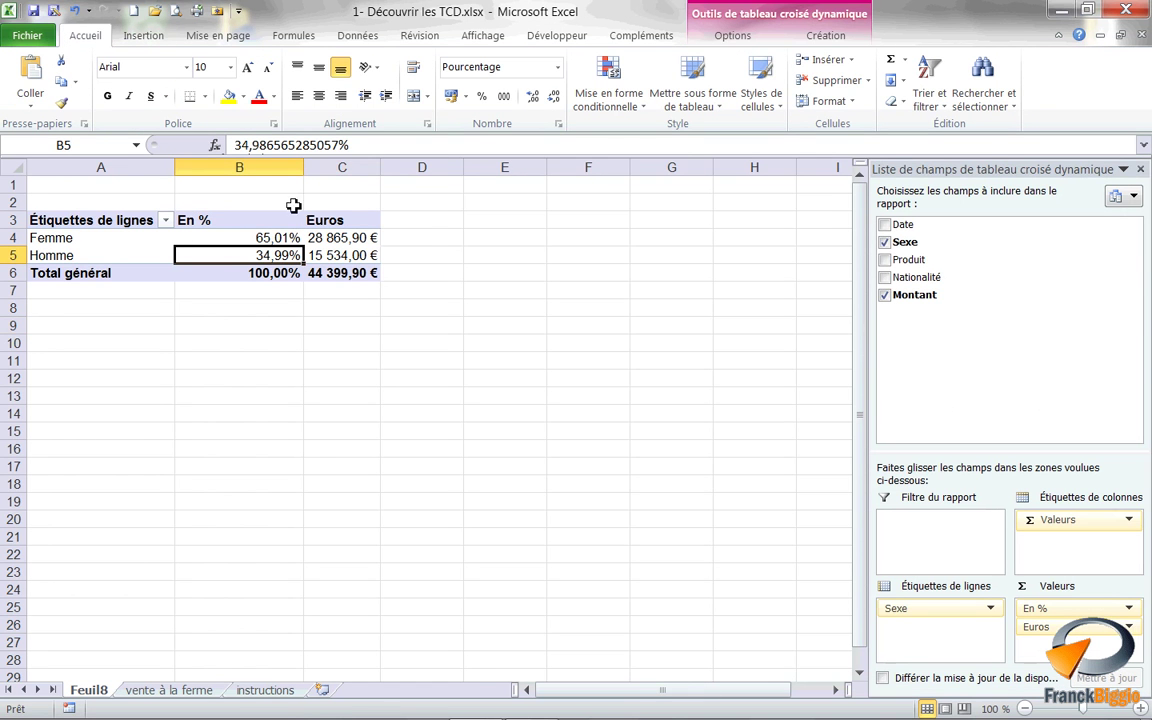
double_click(303, 167)
double_click(317, 168)
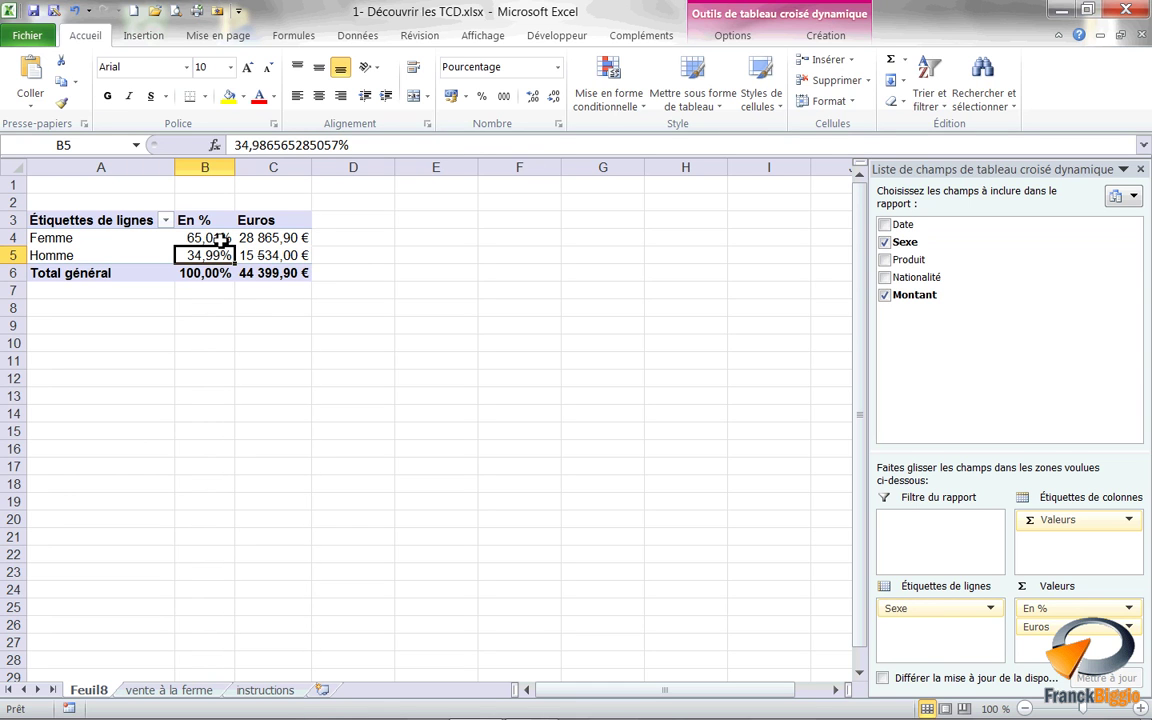
mouse_move(221, 253)
left_click_drag(1050, 630, 216, 428)
left_click(246, 272)
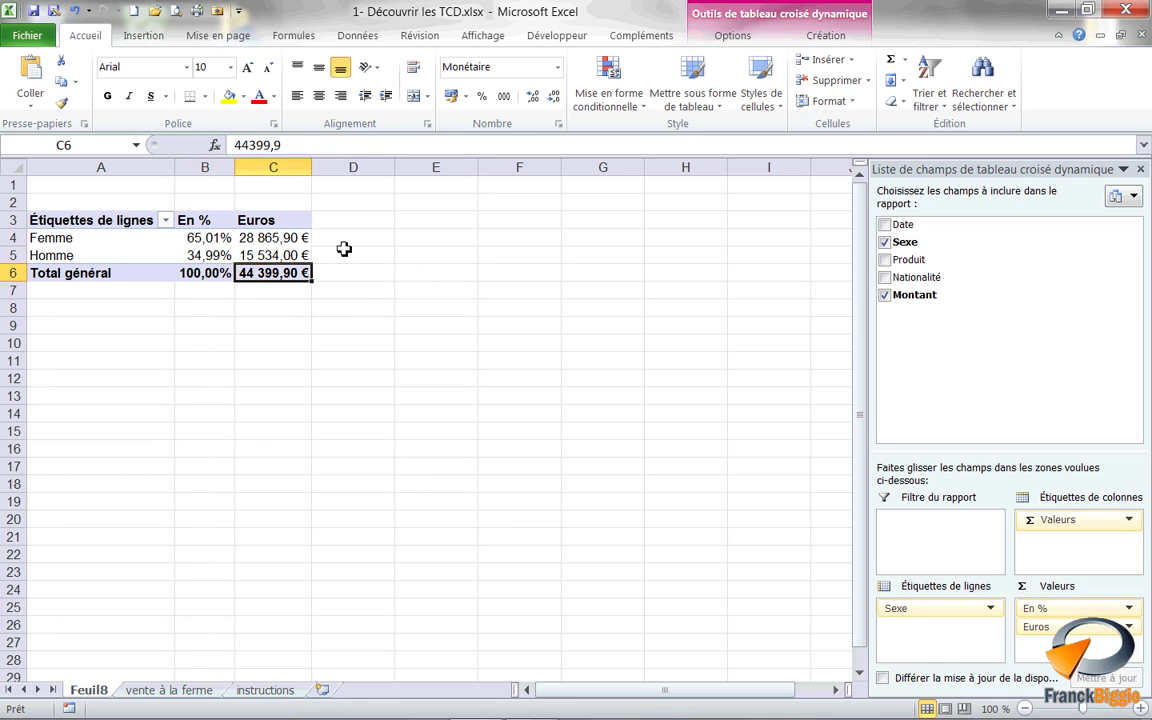
Turn off the field list, +/- buttons and field headers in the pivot's Afficher options.
left_click(729, 38)
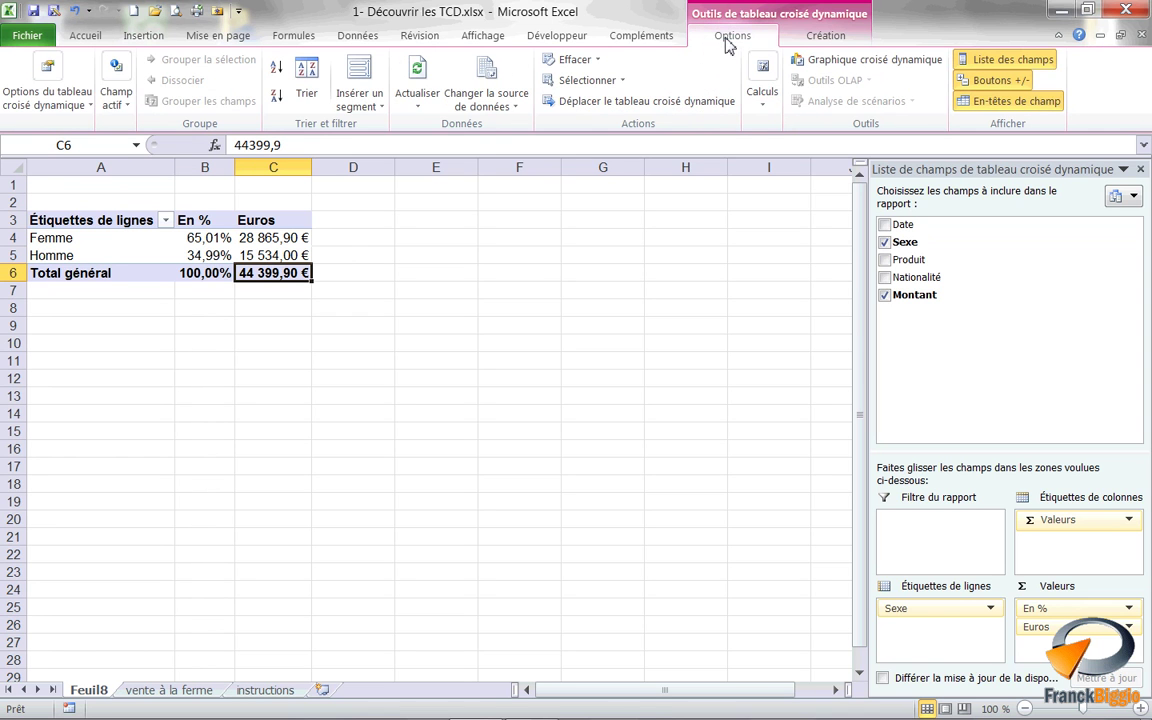
left_click(993, 60)
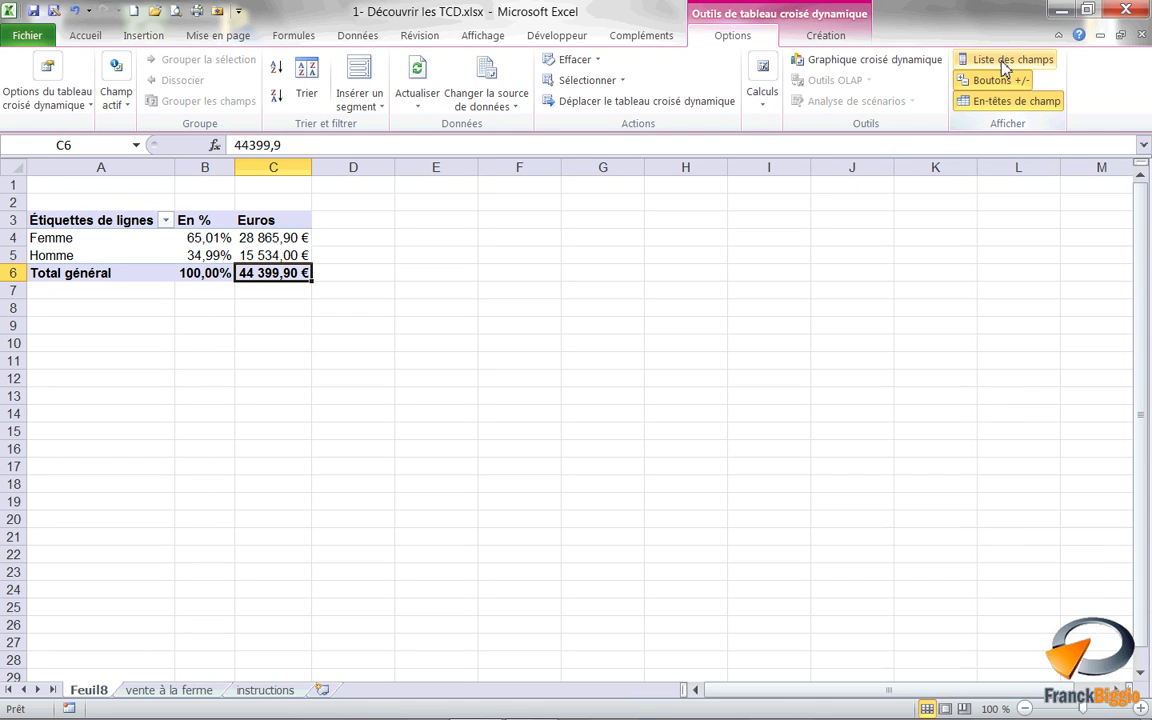
left_click(993, 82)
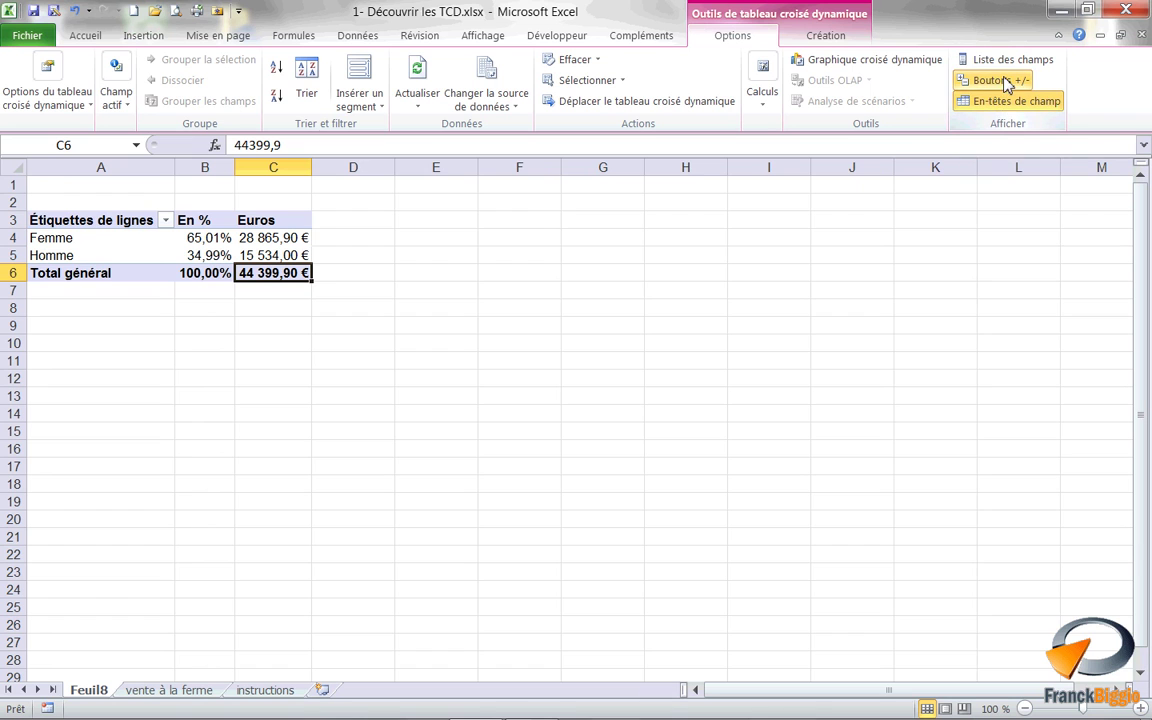
left_click(1007, 101)
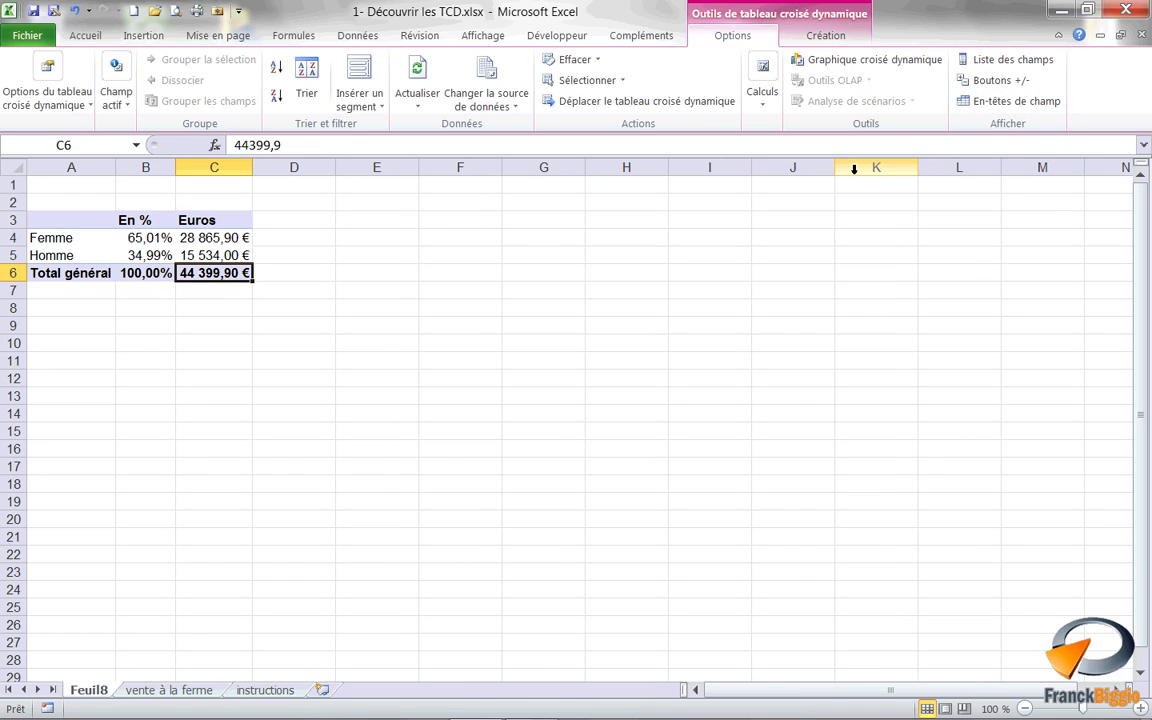
Apply the purple style from the Moyen section of the pivot table styles gallery.
left_click(826, 36)
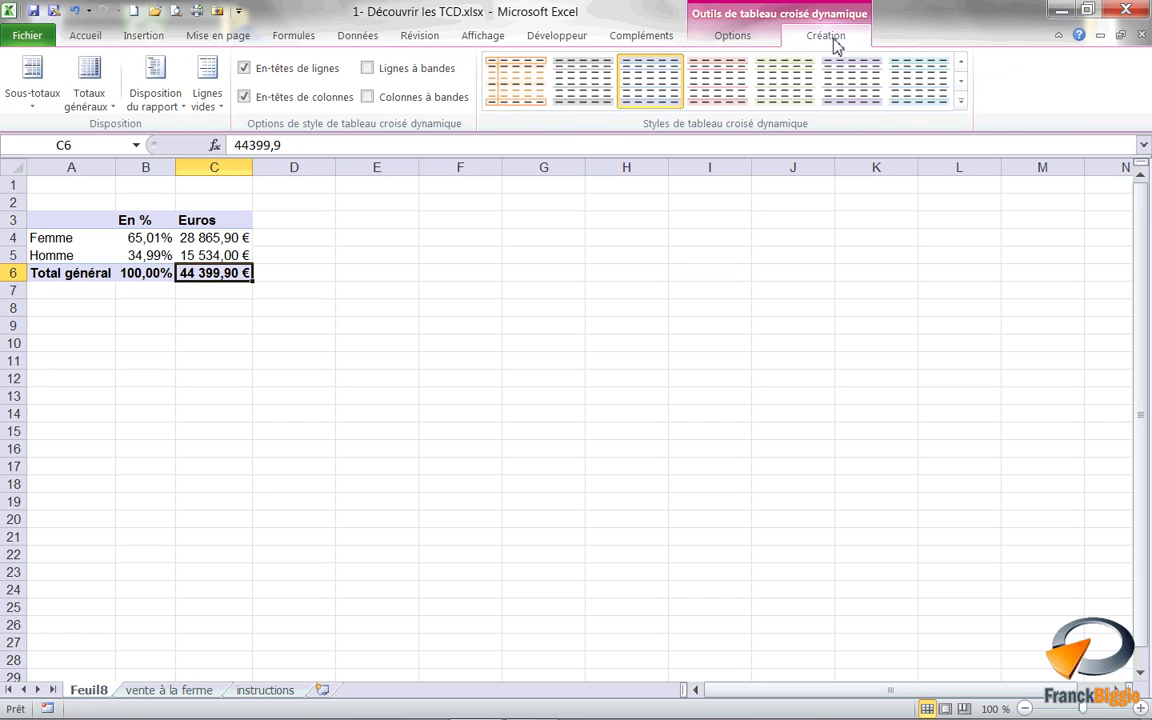
left_click(960, 101)
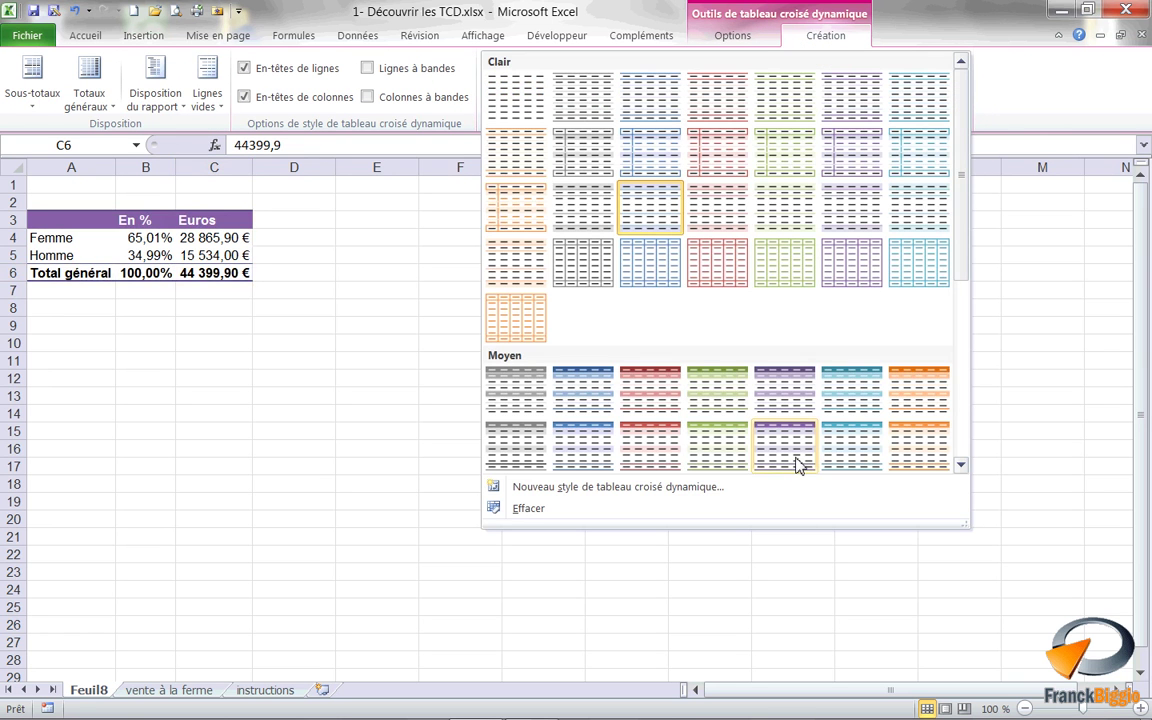
left_click(799, 465)
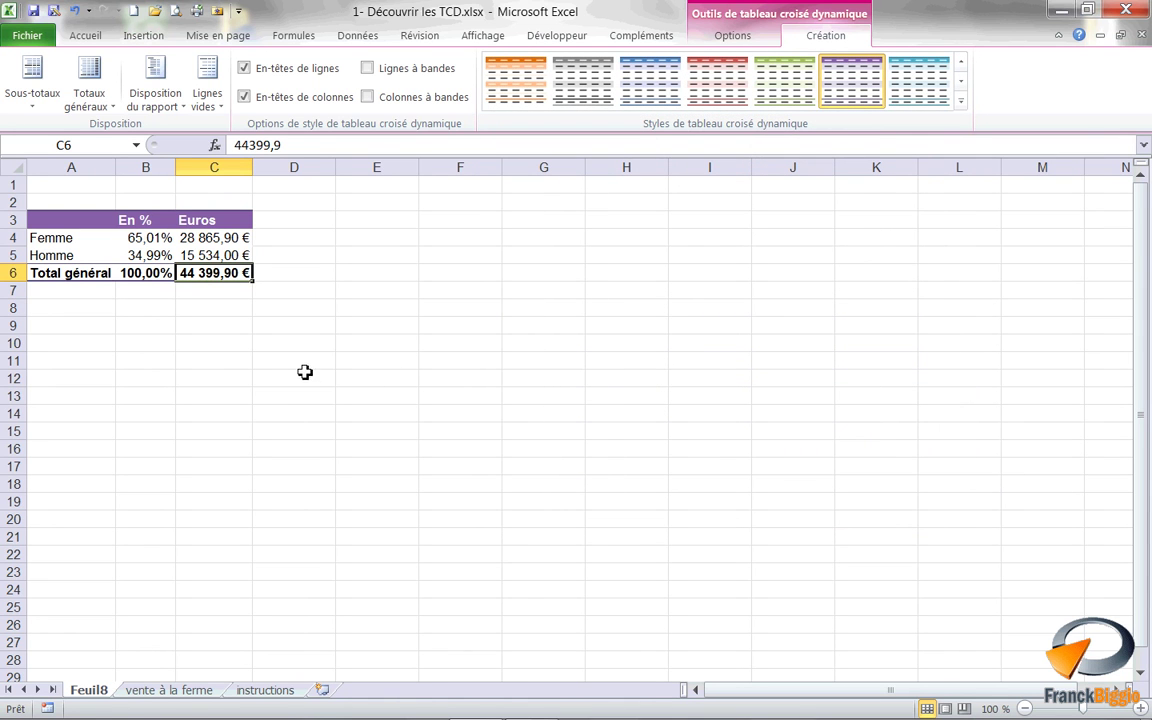
scroll(242, 350, "up", 5)
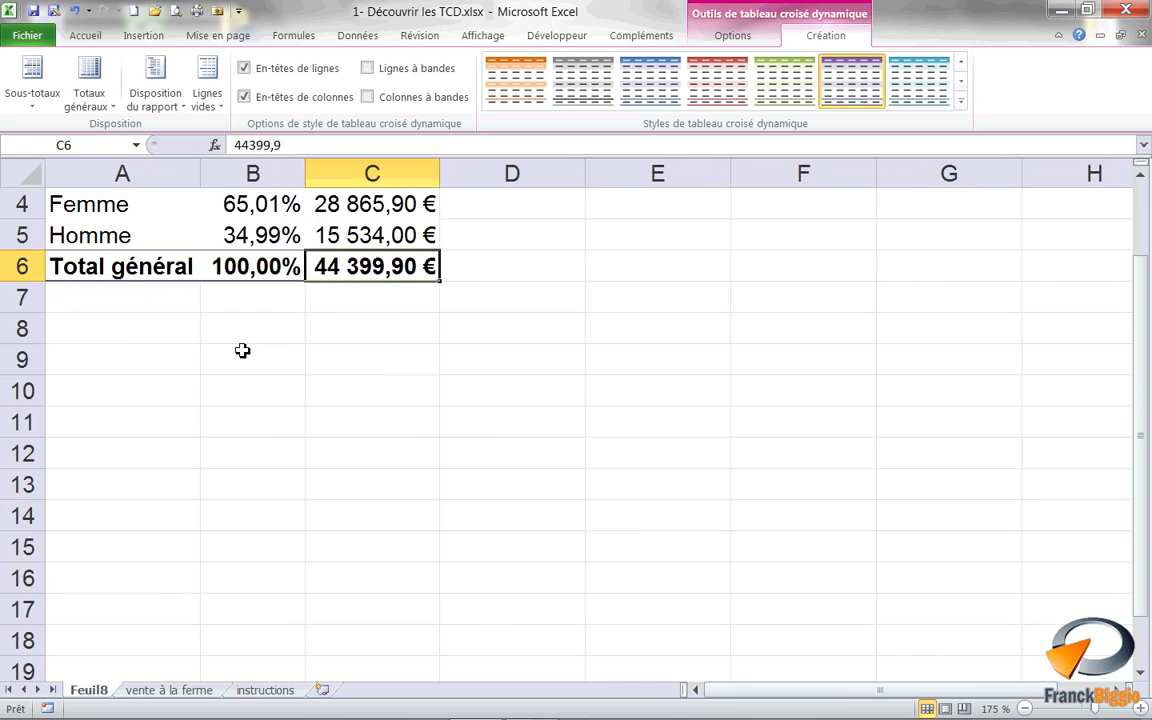
scroll(242, 350, "up", 1)
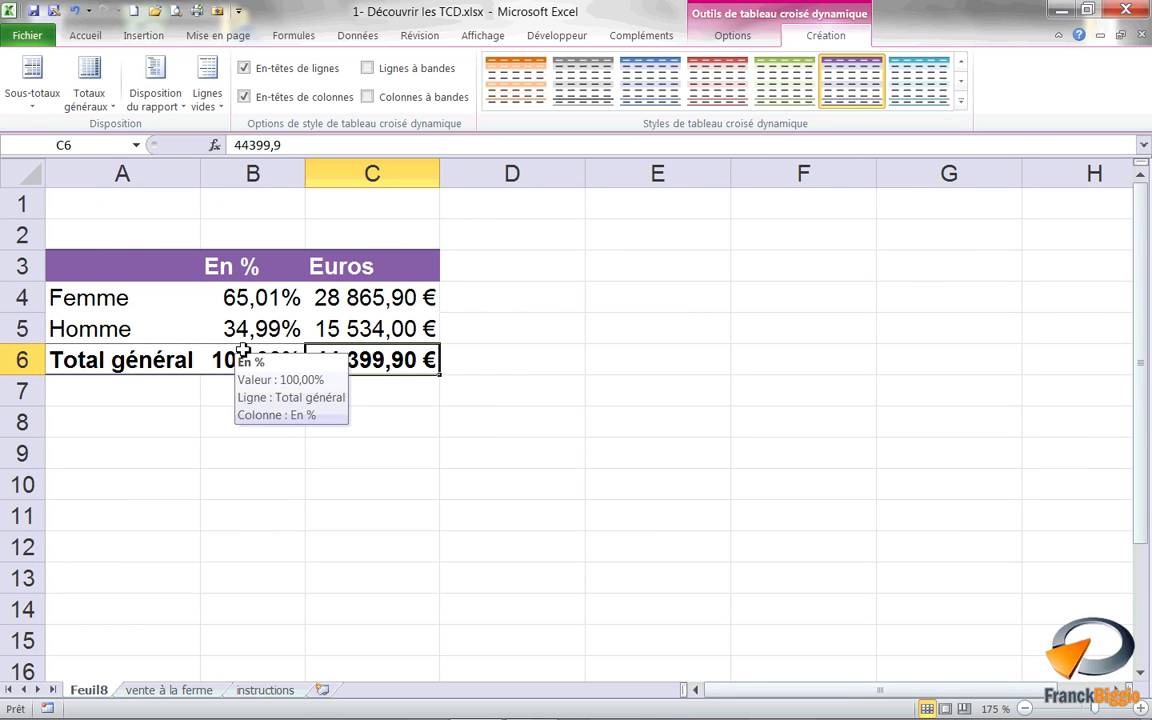